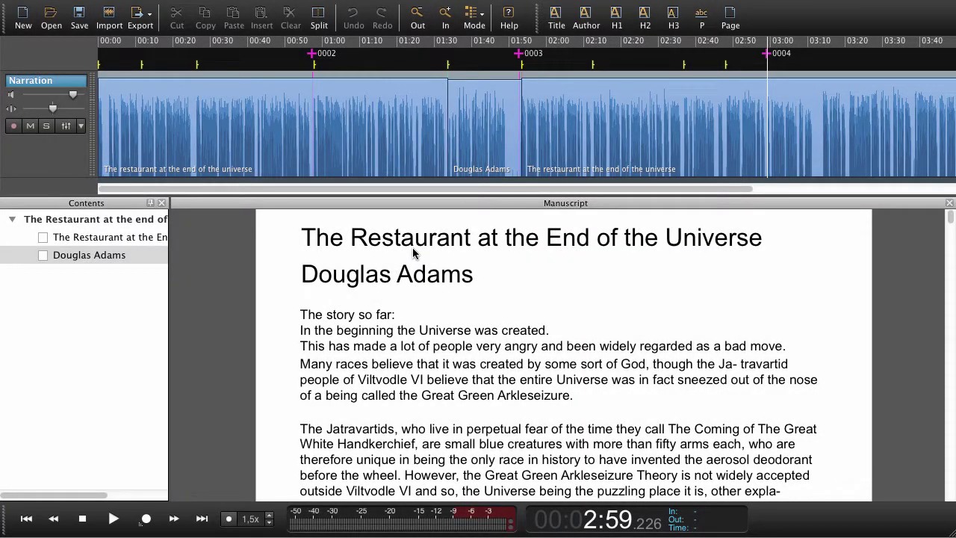
Jump playback through the title, Douglas Adams line and opening paragraphs, then show export formats
click(435, 242)
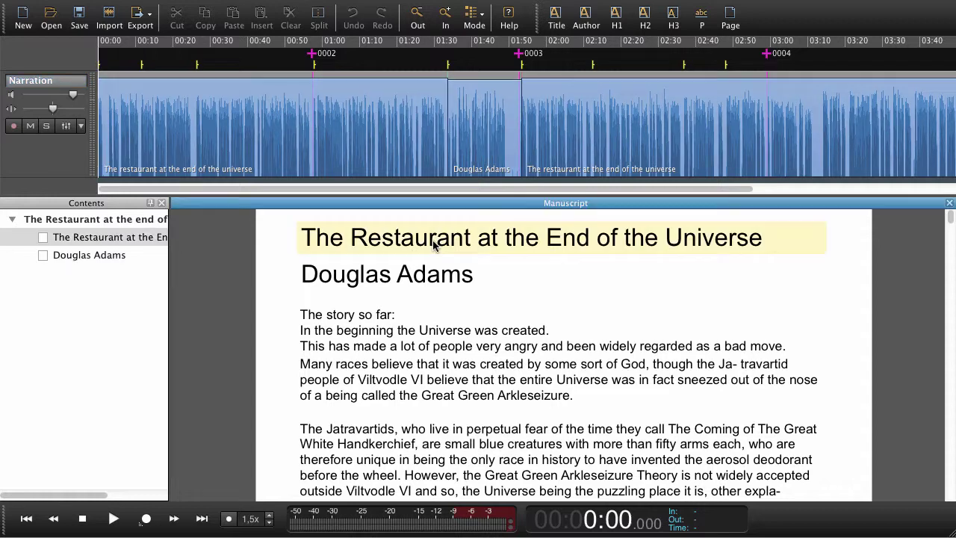
click(428, 276)
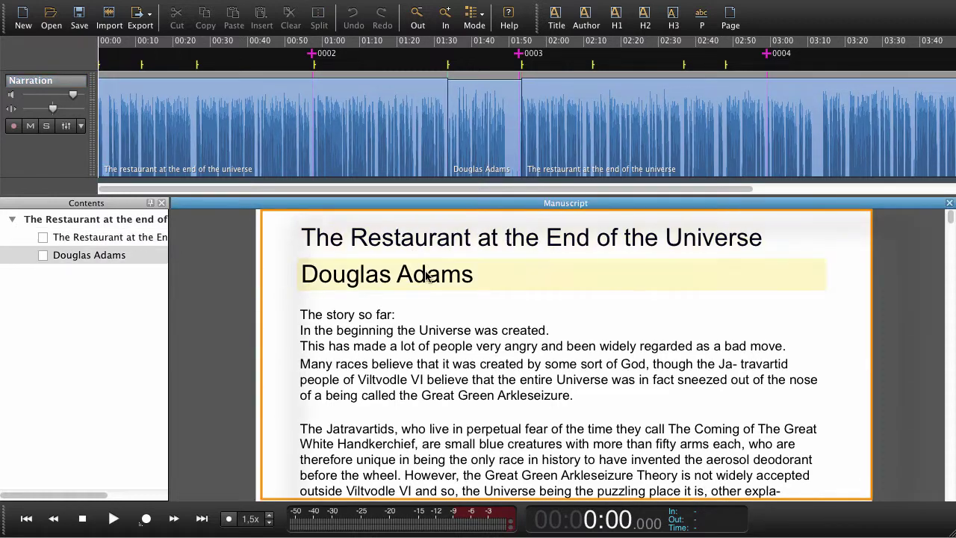
click(414, 341)
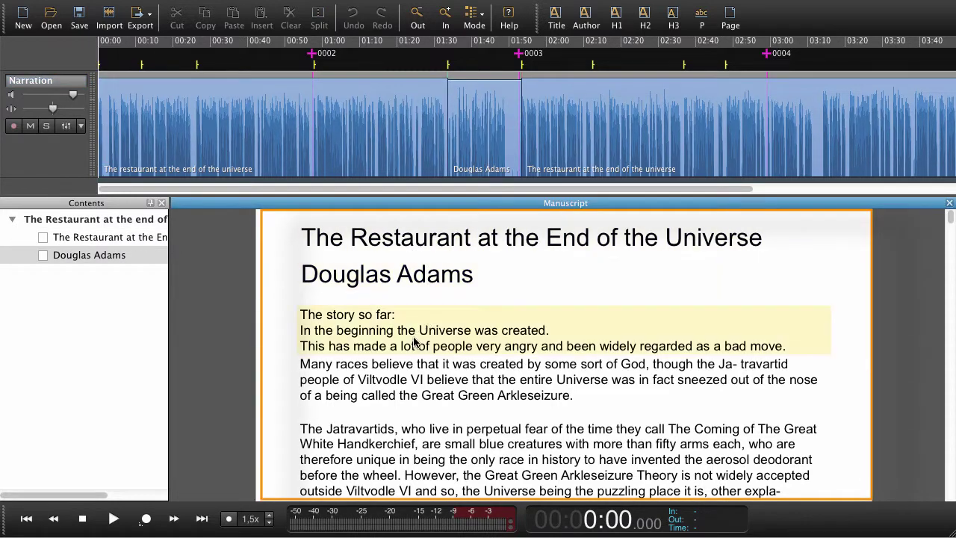
click(419, 394)
click(424, 246)
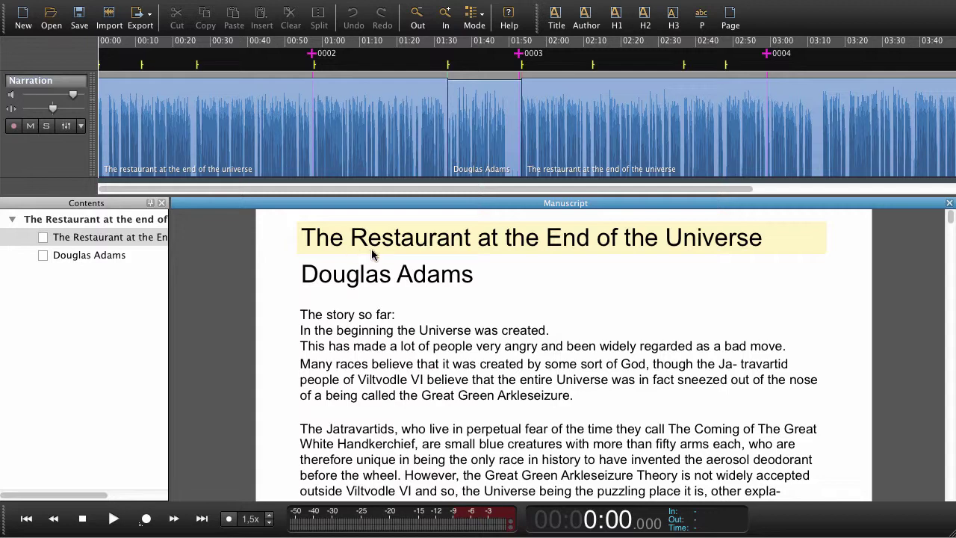
click(150, 15)
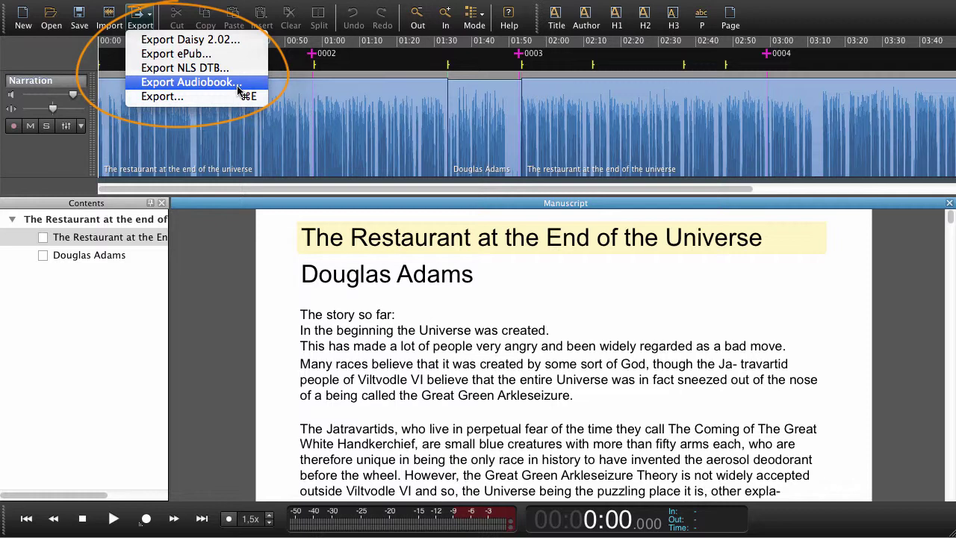
Export the book as DAISY 2.02 into a new 'The Restaurant' folder in ABC Export
click(234, 42)
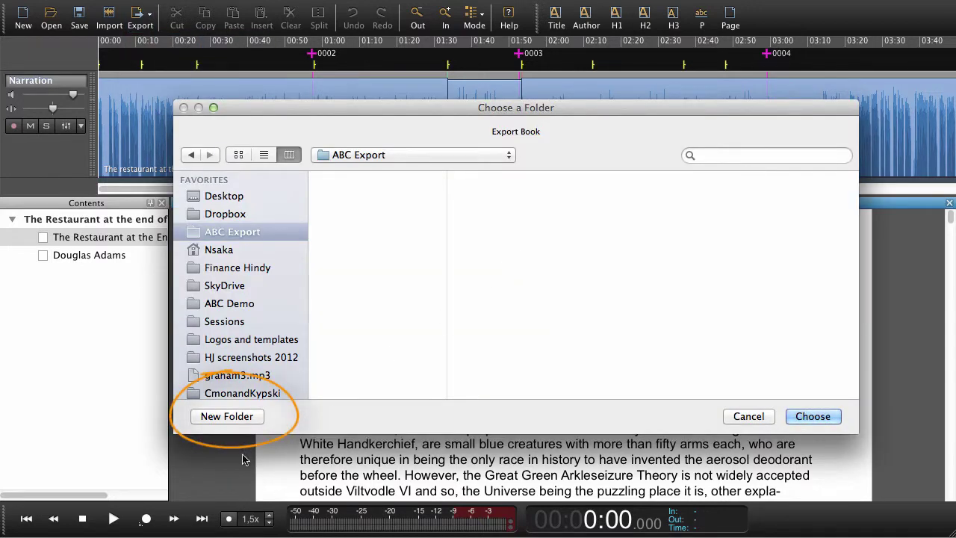
click(248, 423)
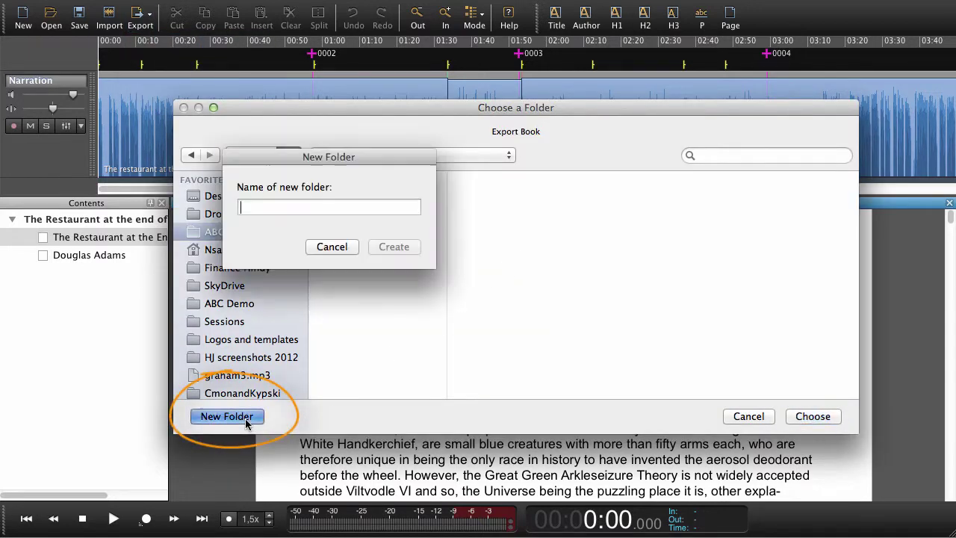
text(The Restaurant)
click(393, 246)
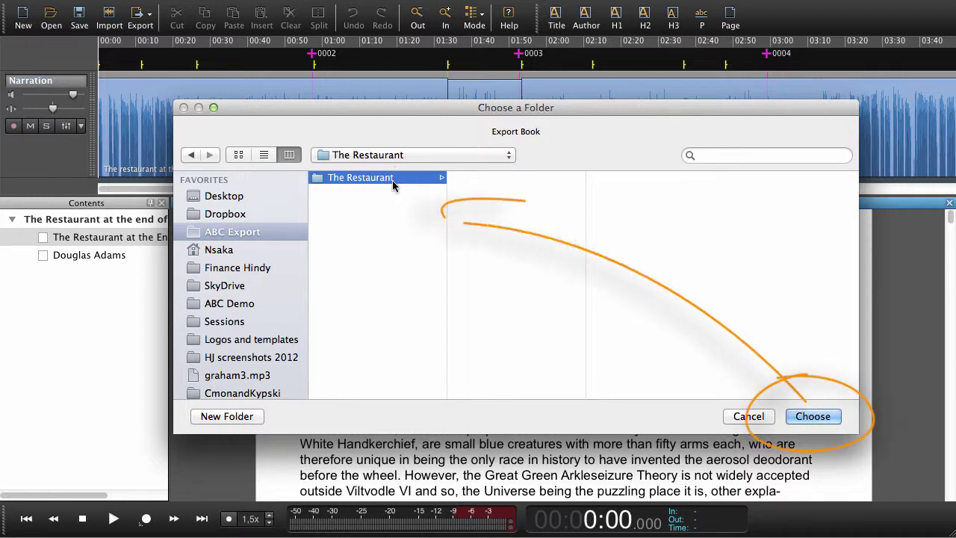
click(814, 416)
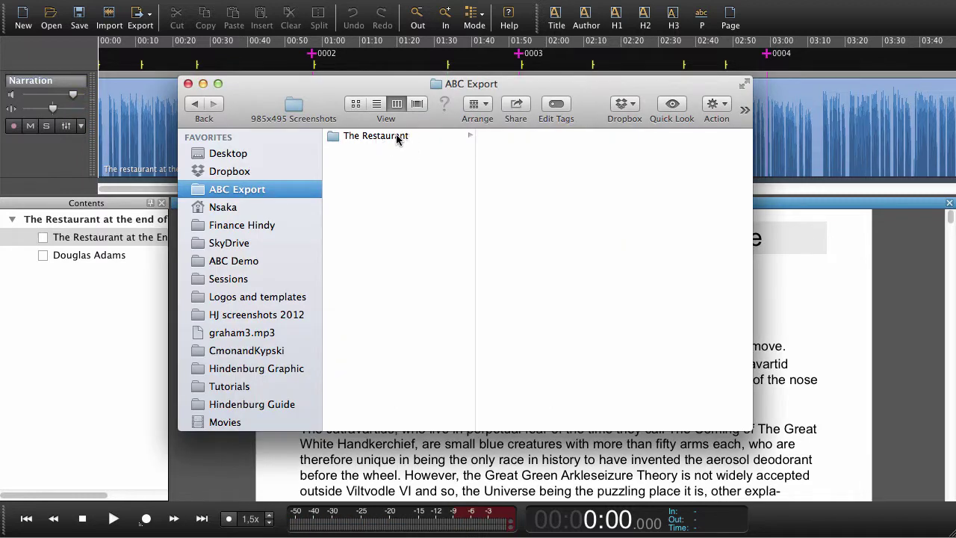
Open The Restaurant folder in Finder to list ncc.html, master.smil and the MP3
click(403, 138)
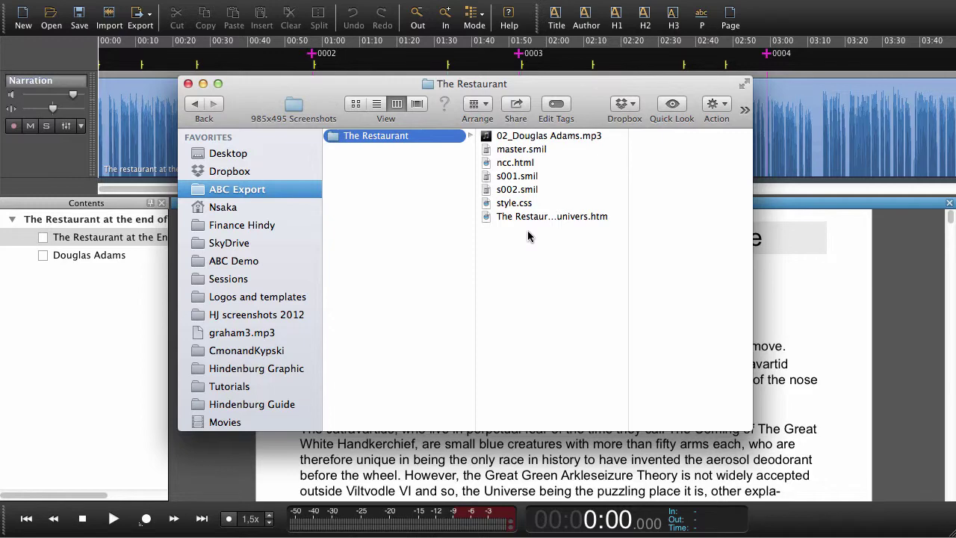
Back in Hindenburg, save an ePub of the book into the Epub folder and close the Done notice
key(super+Tab)
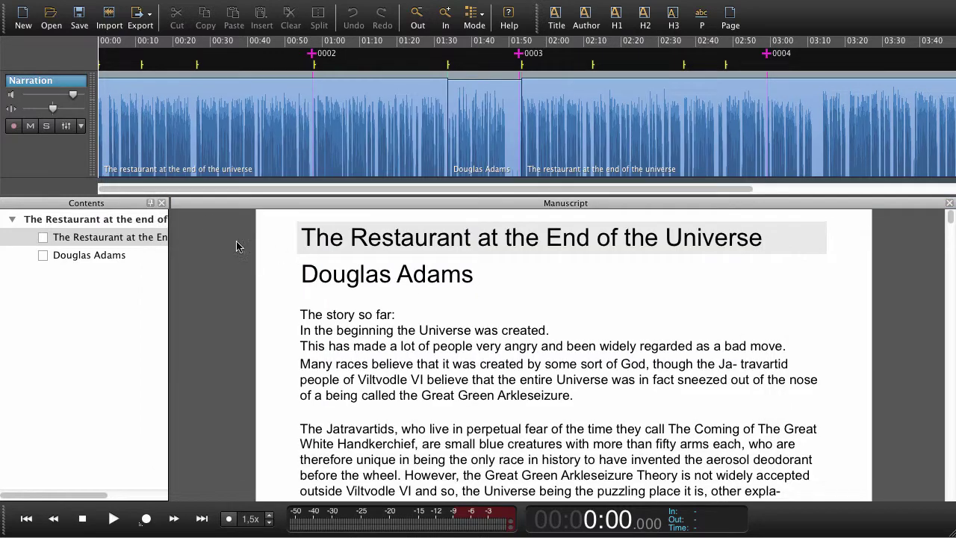
click(140, 18)
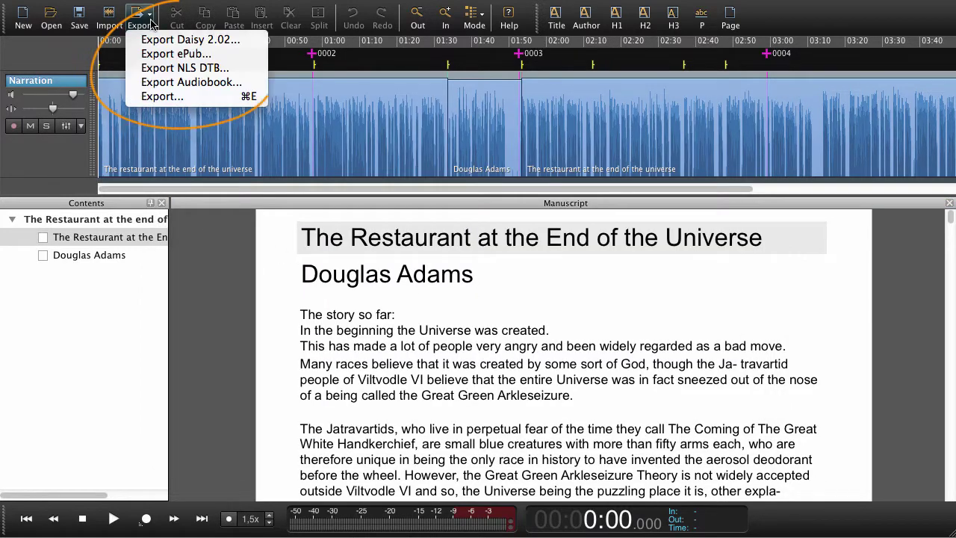
click(172, 54)
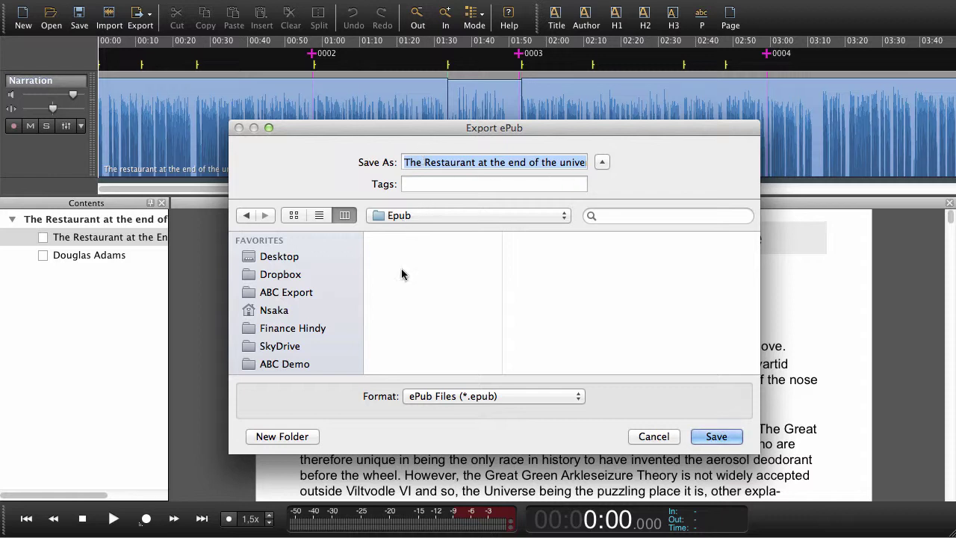
click(723, 439)
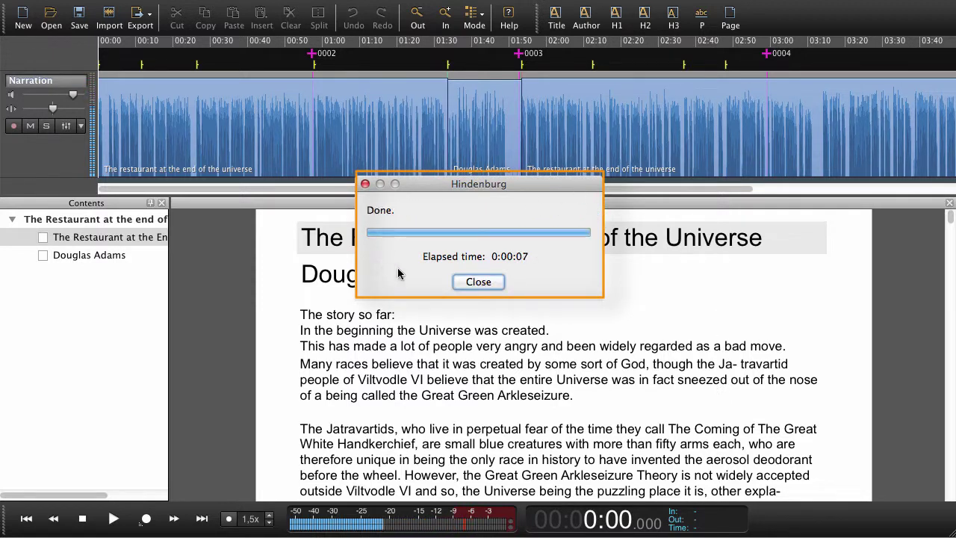
click(478, 282)
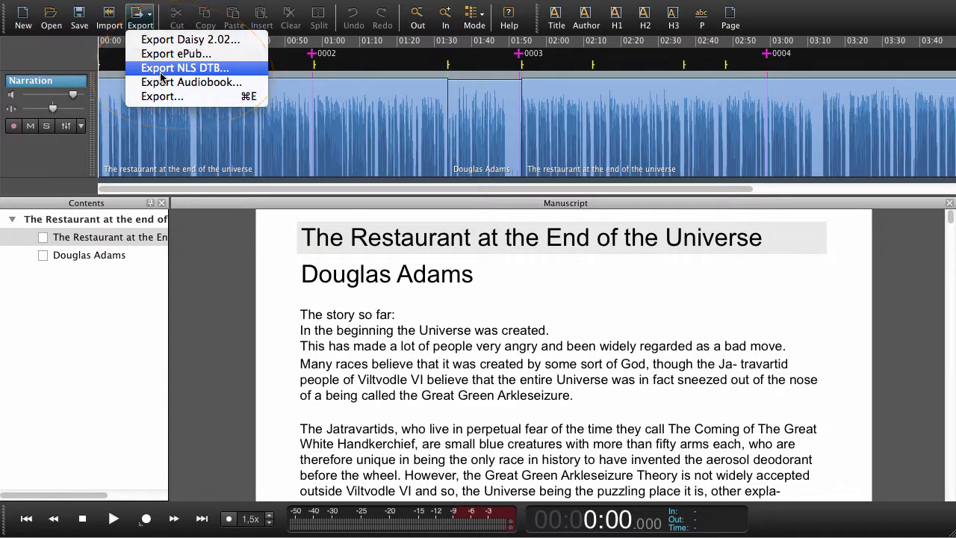
Start the NLS DTB export and review the missing-field warnings
click(171, 68)
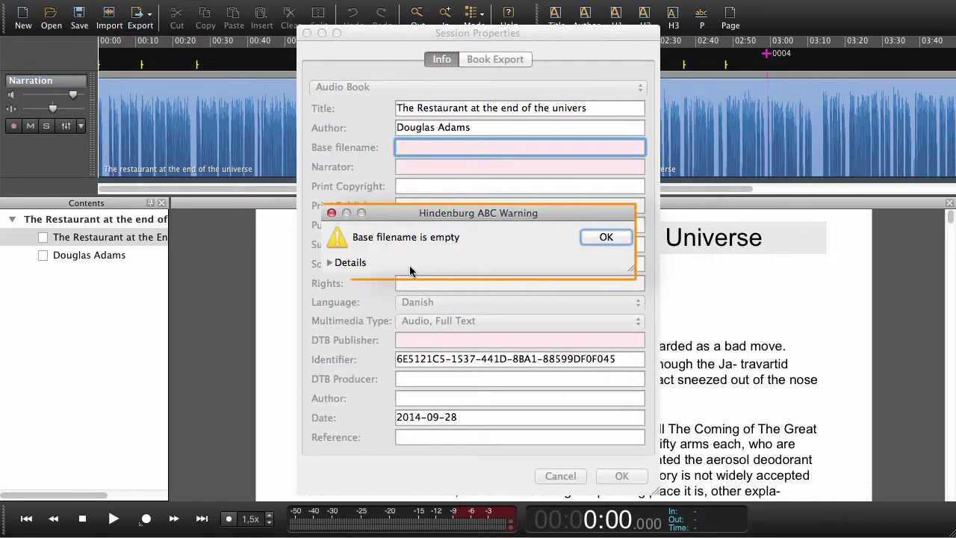
click(330, 262)
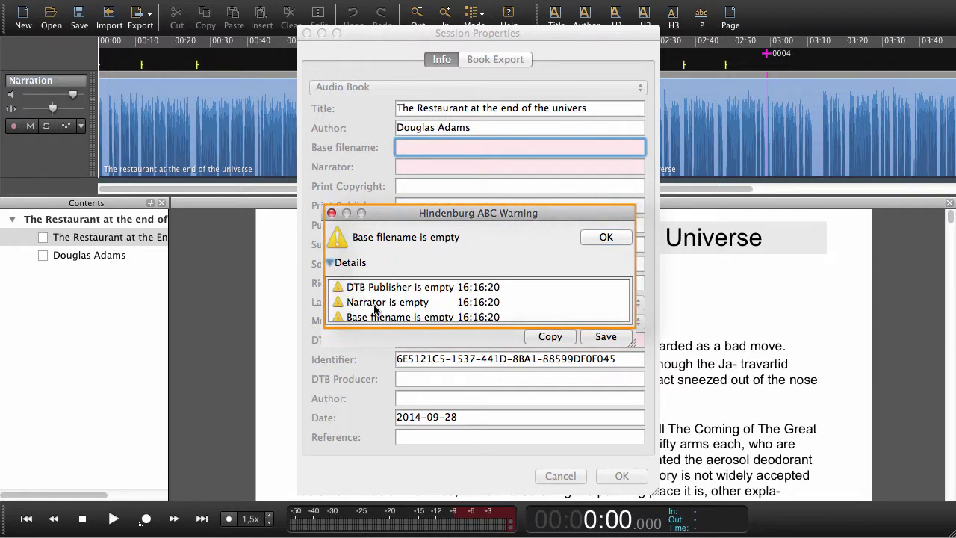
click(603, 237)
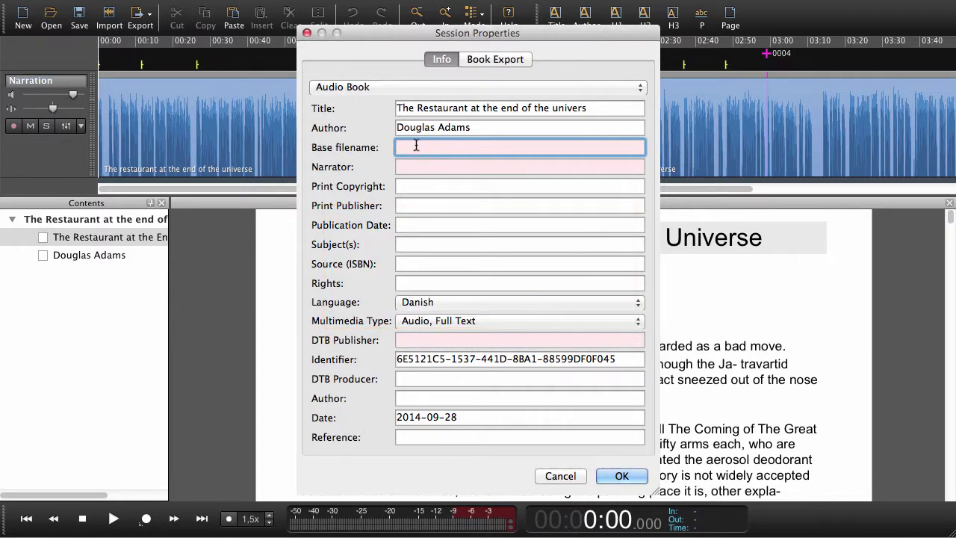
Enter base filename 1234, narrator Me and DTB publisher Me, then confirm
text(1234)
click(415, 166)
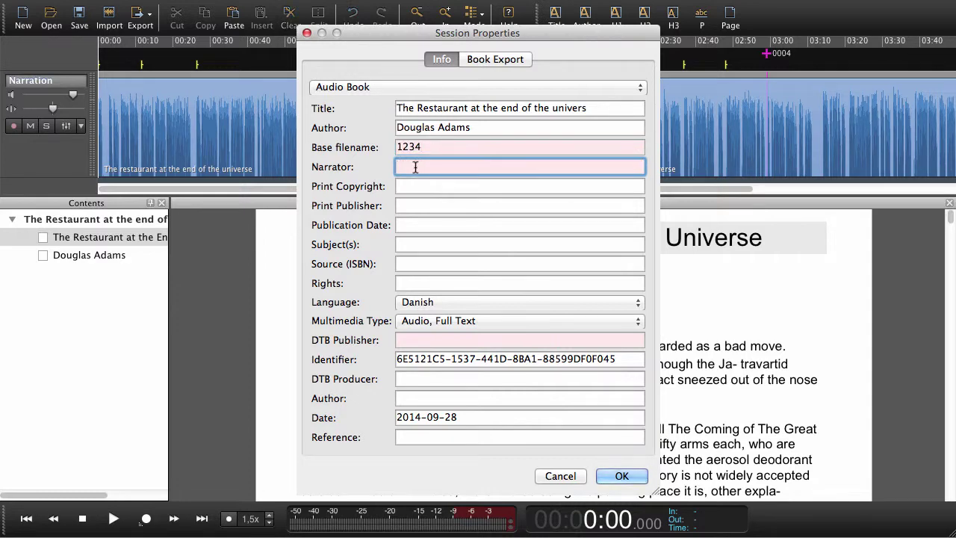
text(Me)
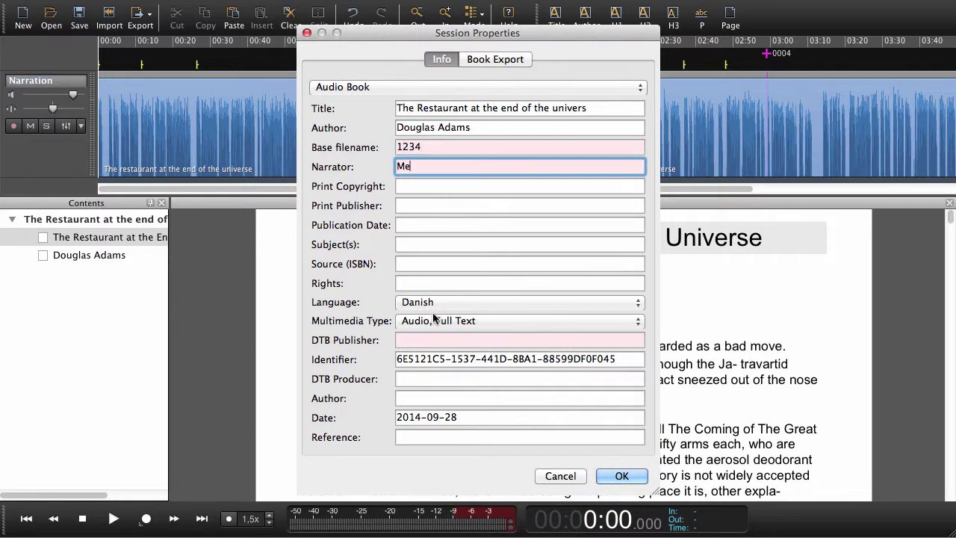
click(420, 343)
text(Me)
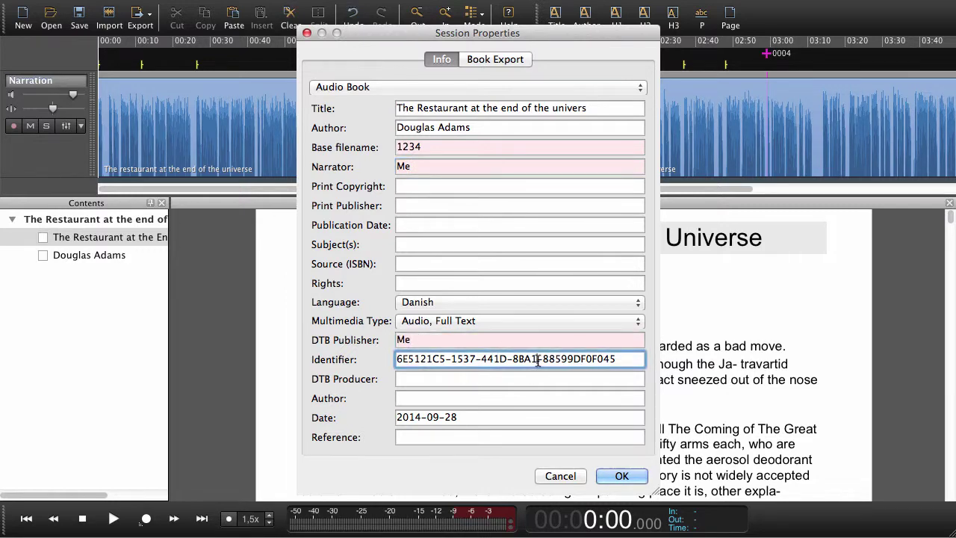
key(Return)
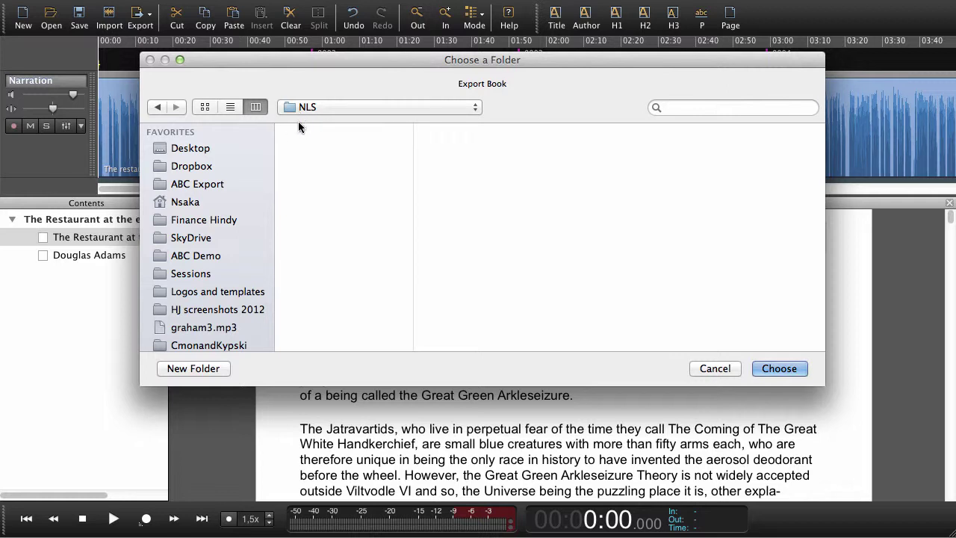
Create a 'The Restaurant' folder inside NLS and export the book into it
click(196, 368)
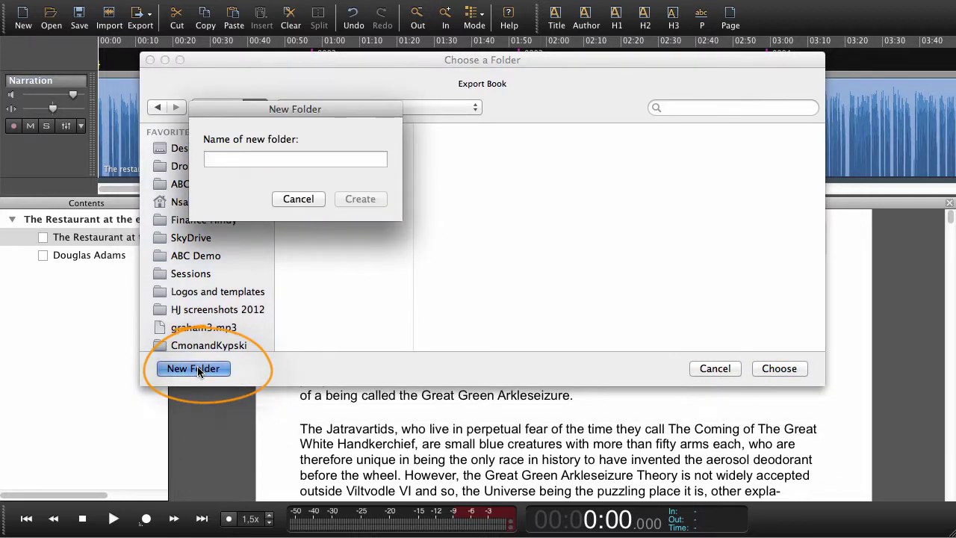
text(The Restaurant)
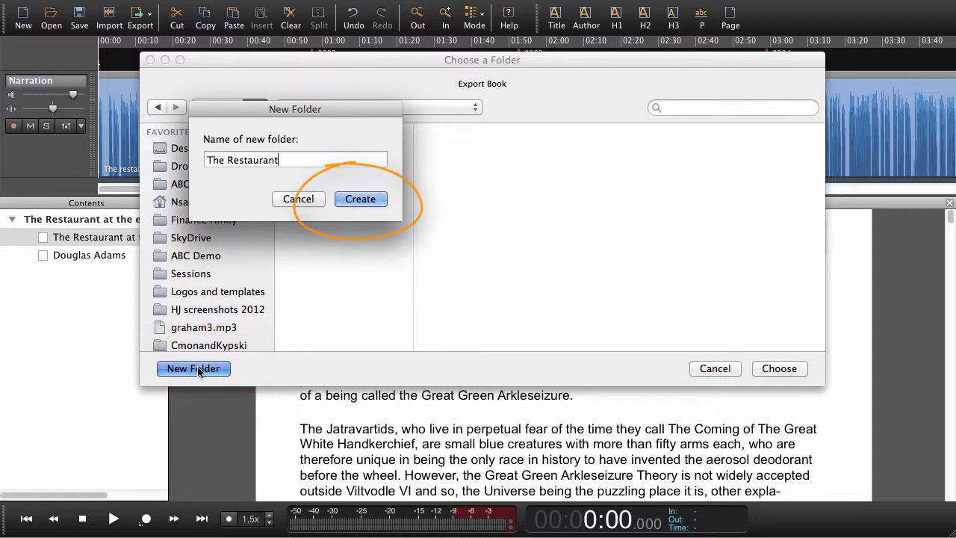
key(Return)
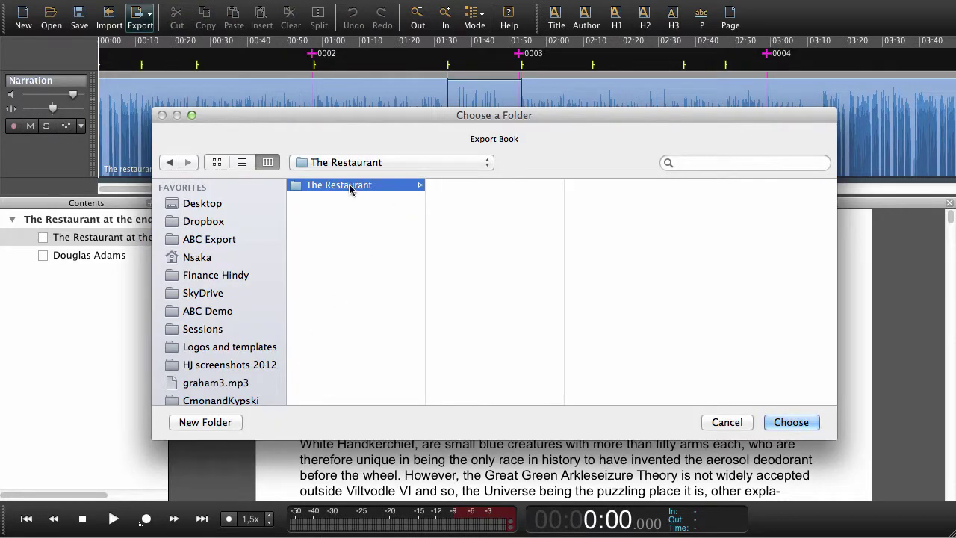
click(794, 423)
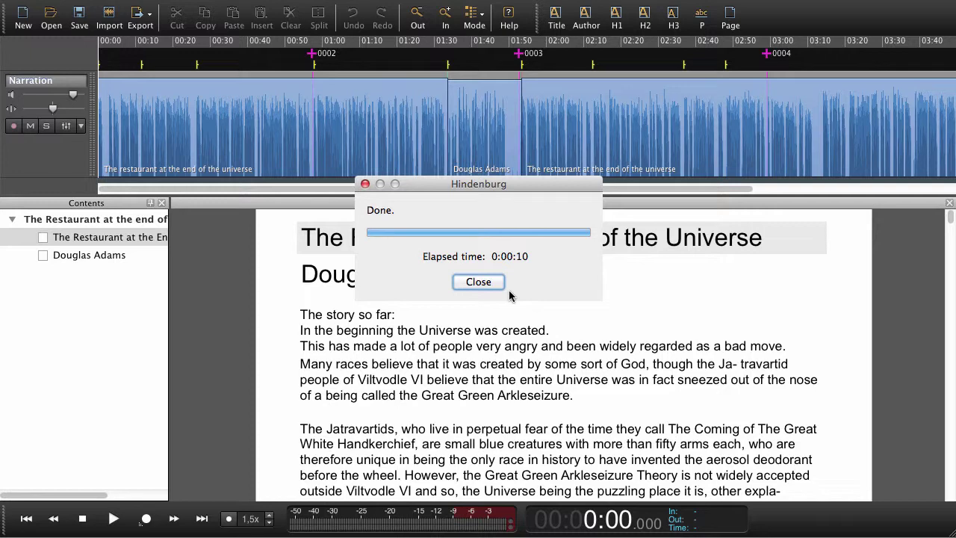
Close the Done notice and browse the noDRM and wavs subfolders in Finder
click(479, 282)
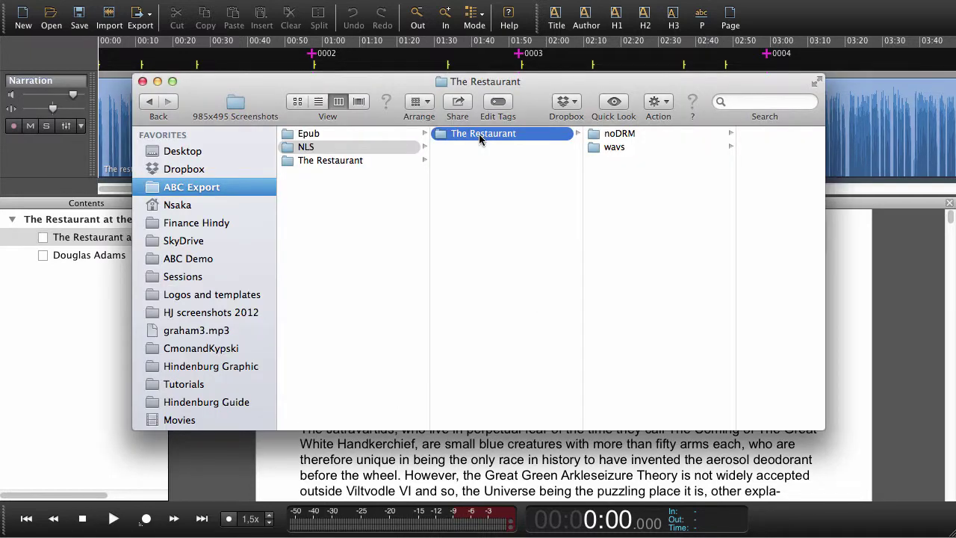
click(630, 140)
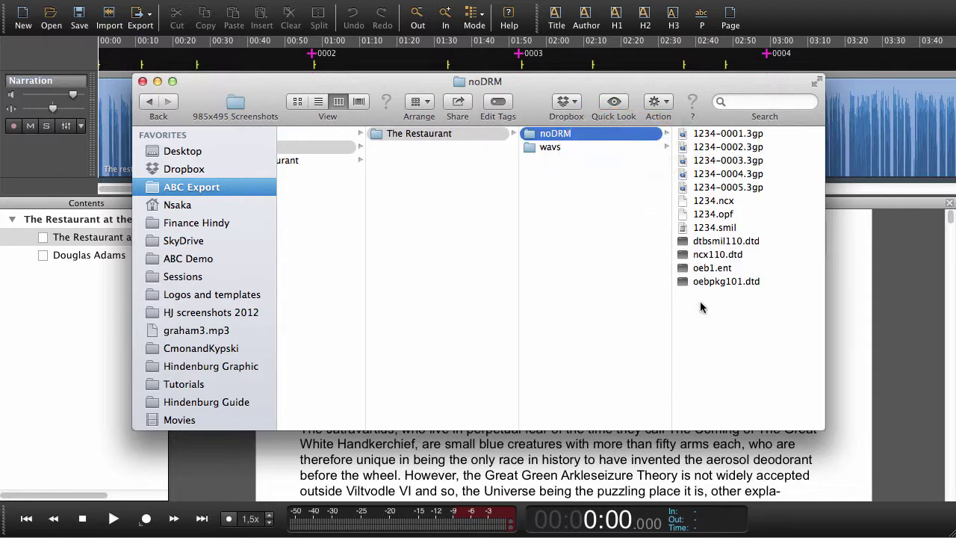
click(568, 149)
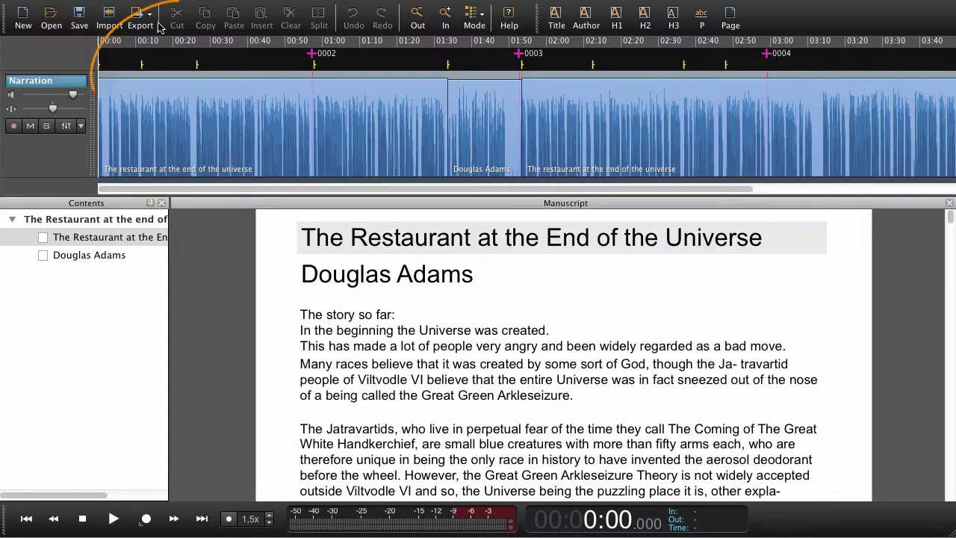
Export the MP3 audiobook into the Audio book folder
click(149, 21)
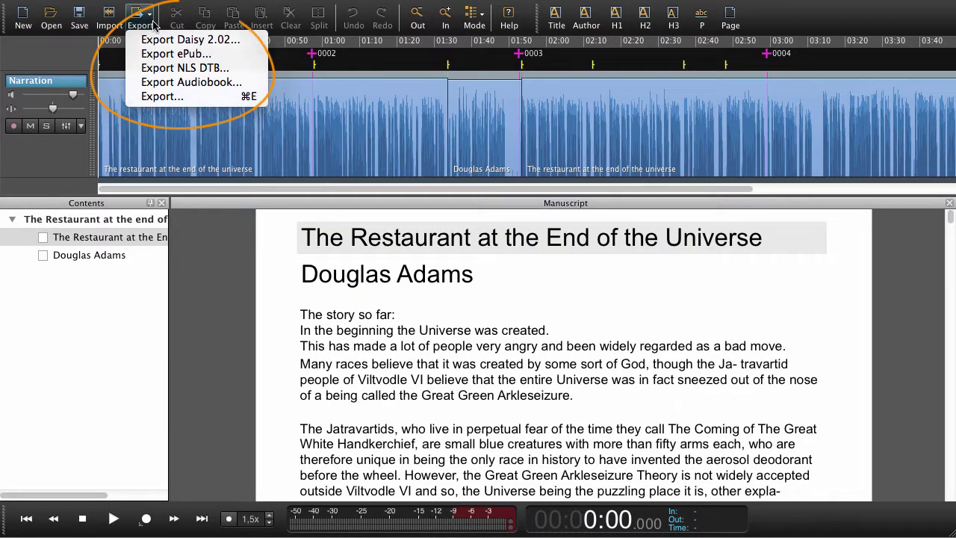
click(177, 87)
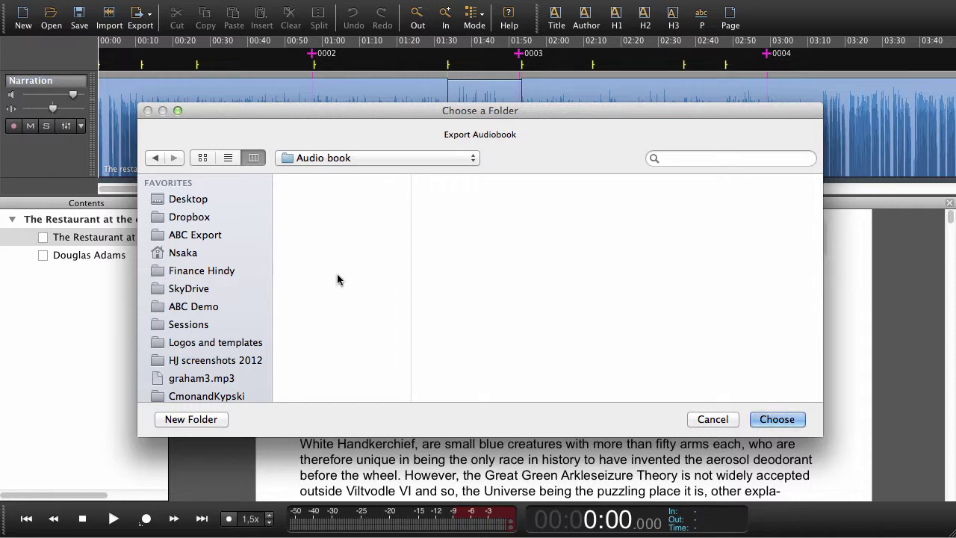
click(777, 419)
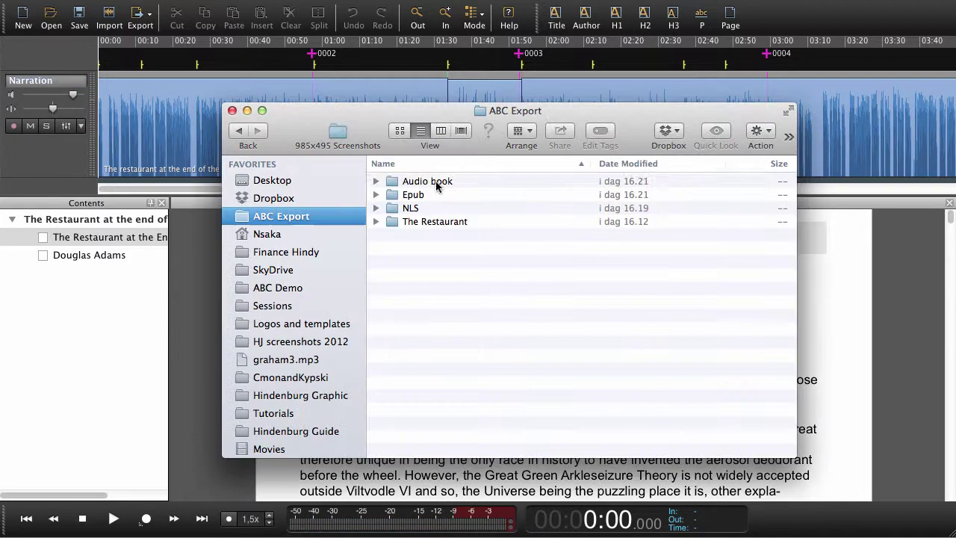
Close the Done notice, open Audio book and inspect MP3s 1234-0000 through 1234-0004
click(437, 184)
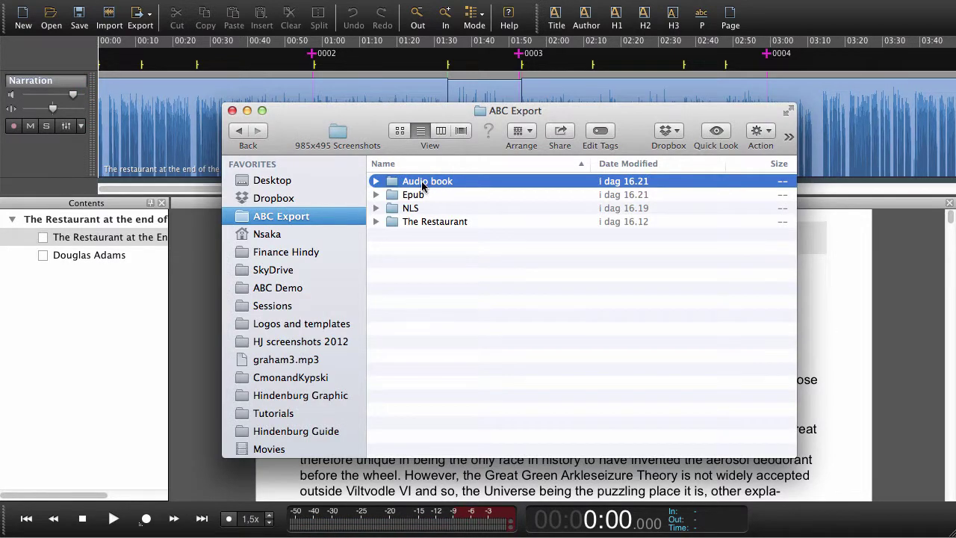
double_click(423, 184)
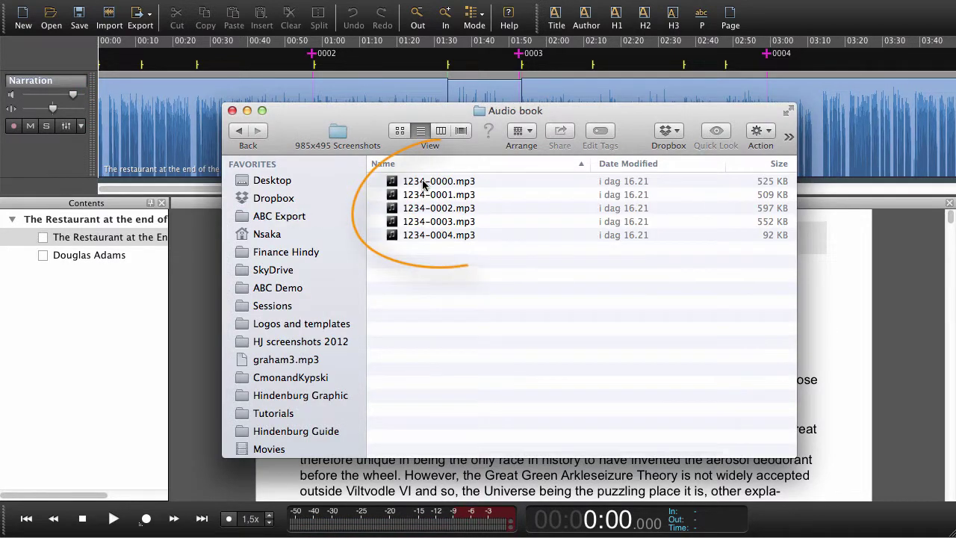
click(467, 183)
click(462, 196)
click(458, 208)
click(455, 222)
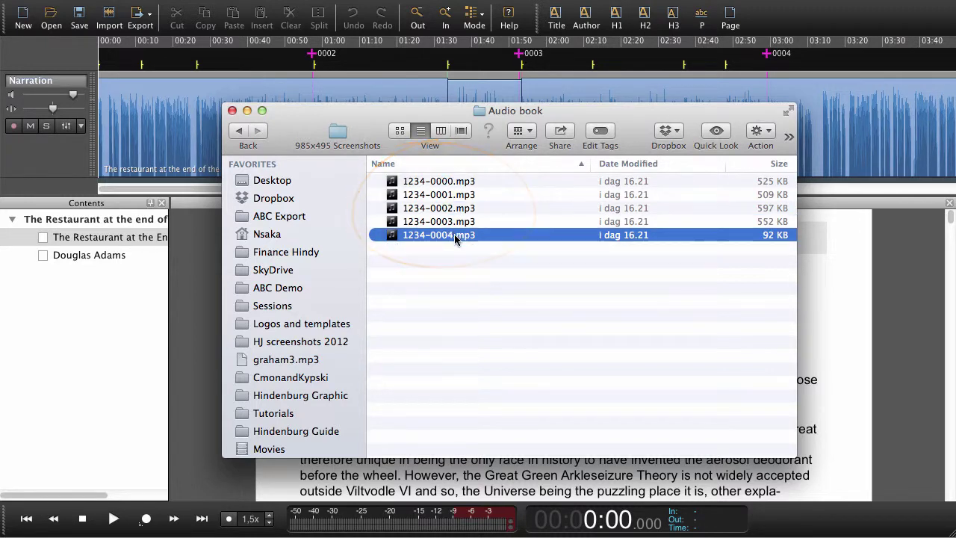